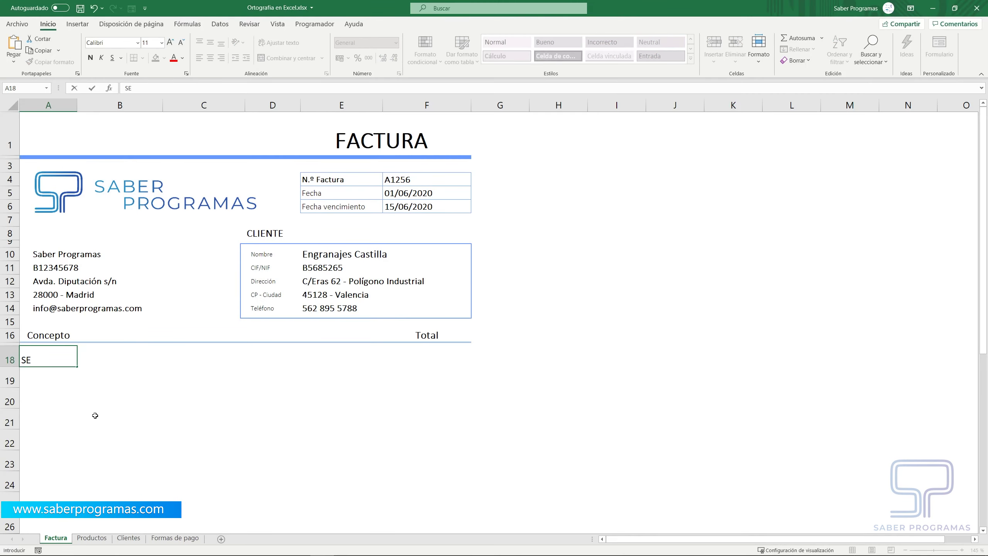
Step: Type the concept text 'rvicios' into the invoice sheet
type("rvicios")
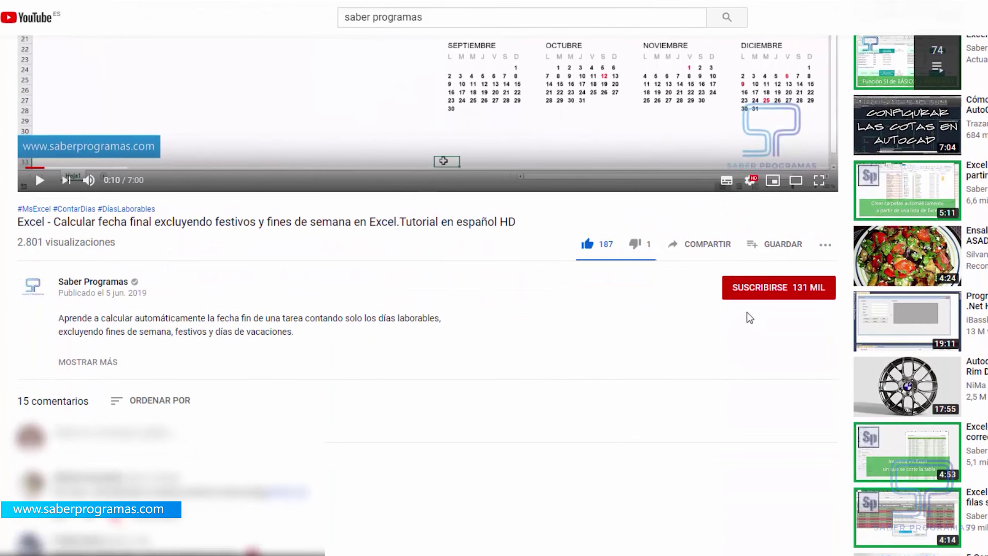
Step: Subscribe to the Saber Programas channel and enable its notification bell
left_click(755, 296)
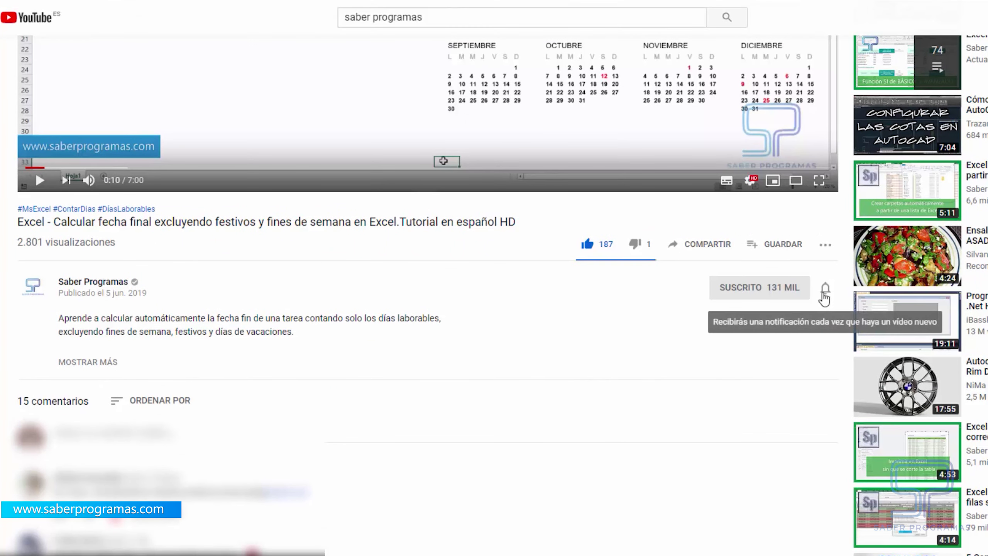
left_click(825, 294)
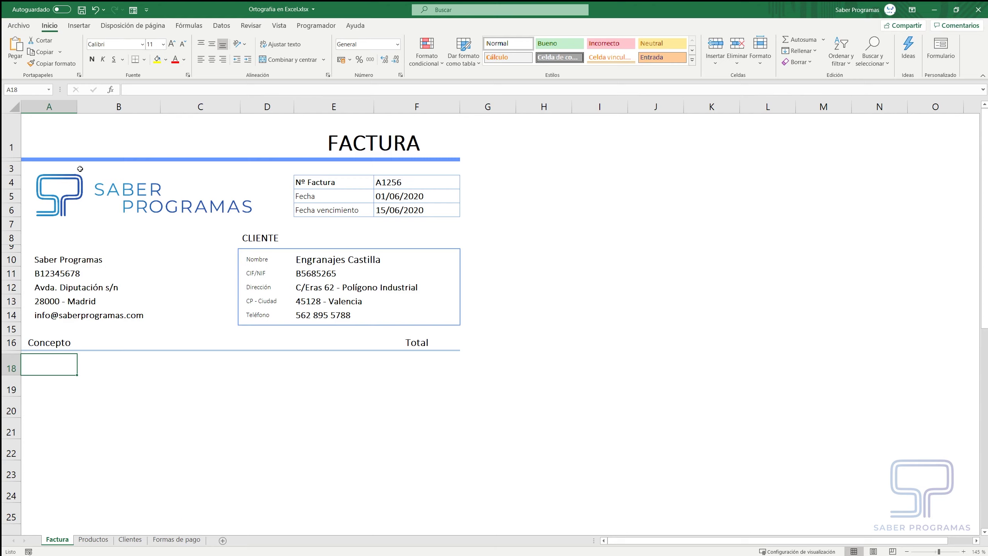
Step: Reach the Autocorrección: Español (España) dialog from the Revisión page of Excel Options
left_click(18, 26)
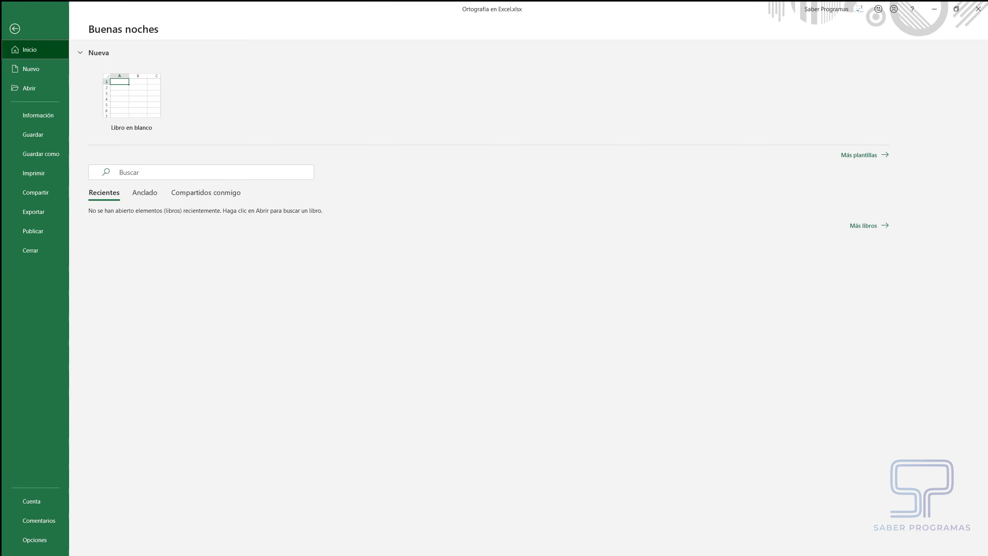
left_click(35, 540)
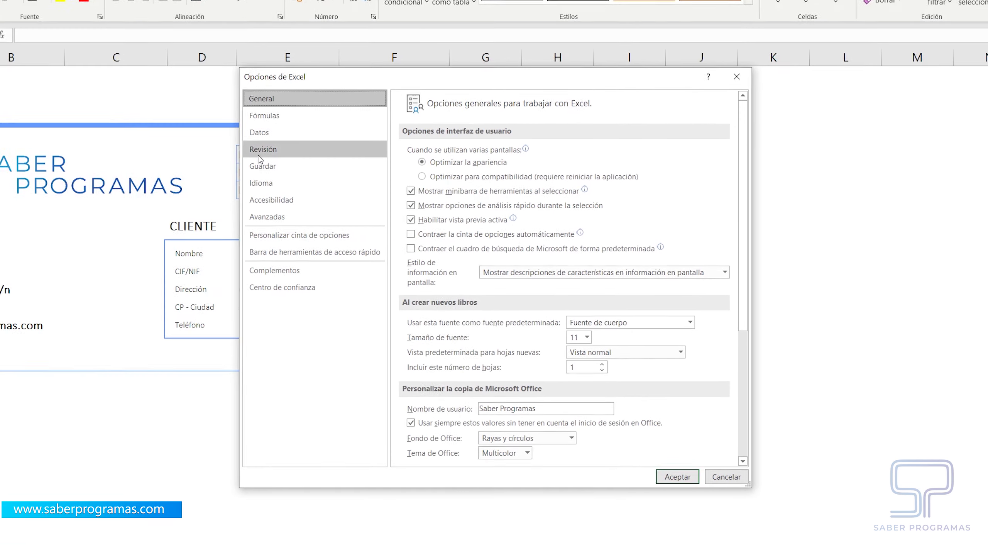
left_click(311, 180)
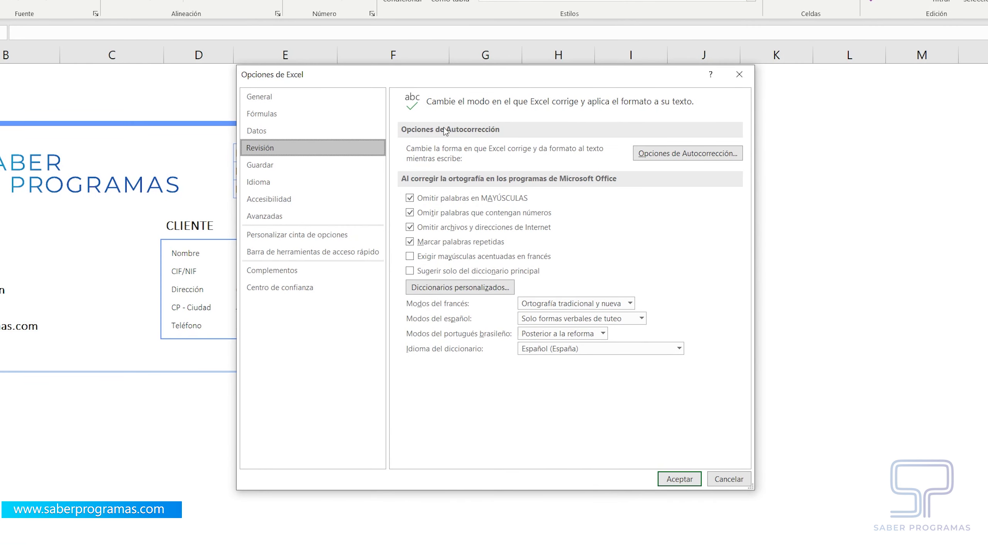
left_click(681, 156)
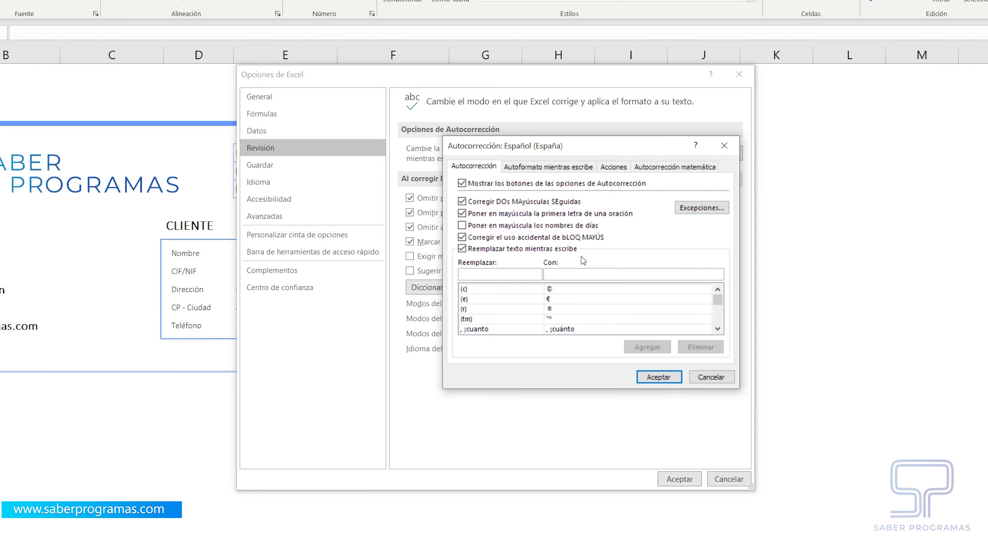
Step: Scroll down the Reemplazar/Con replacement list, then bring up the Excepciones list
left_click(718, 328)
left_click(718, 329)
left_click(718, 329)
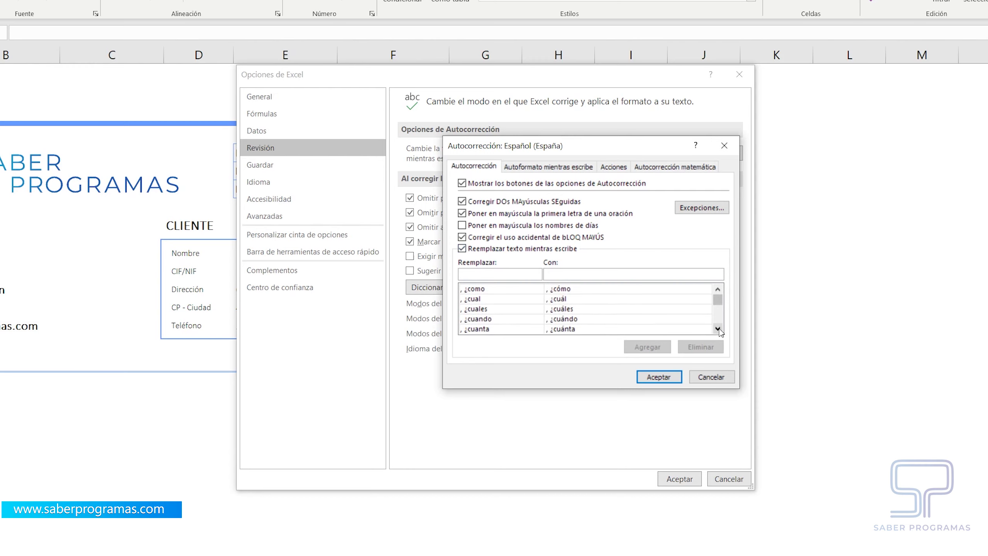
left_click(718, 329)
left_click(718, 329)
left_click(718, 329)
left_click(718, 329)
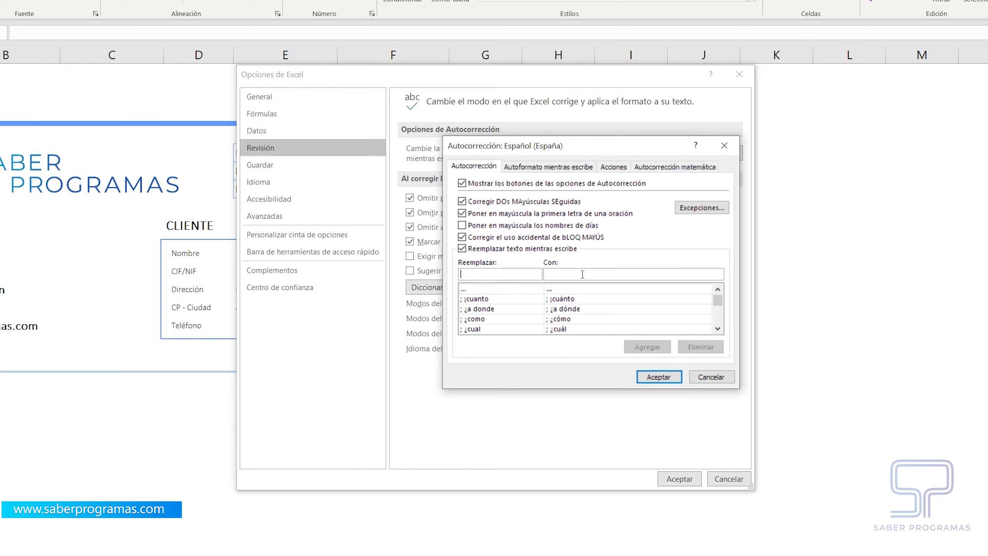
left_click(702, 209)
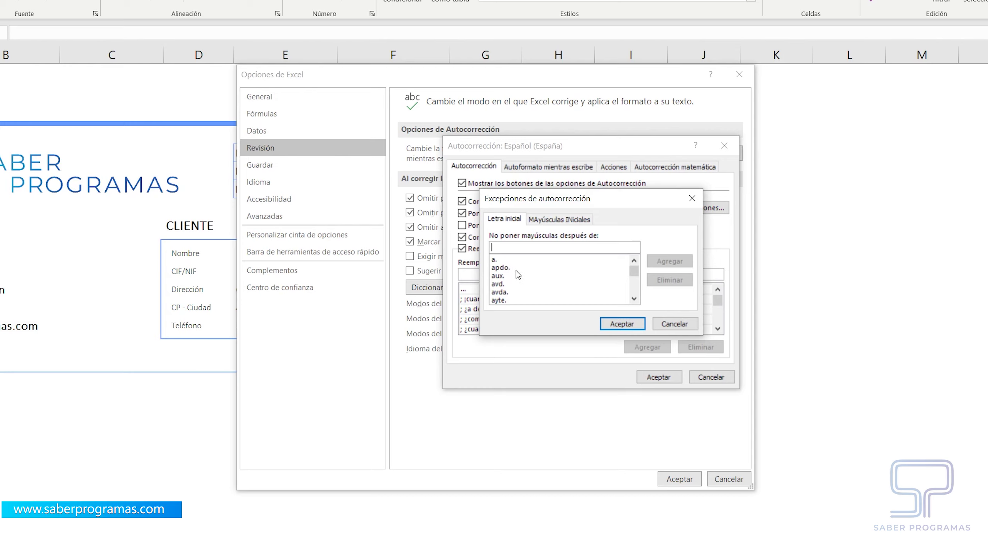
Step: Inspect the a. exception and scroll the Letra inicial list, then close it unchanged
left_click(500, 259)
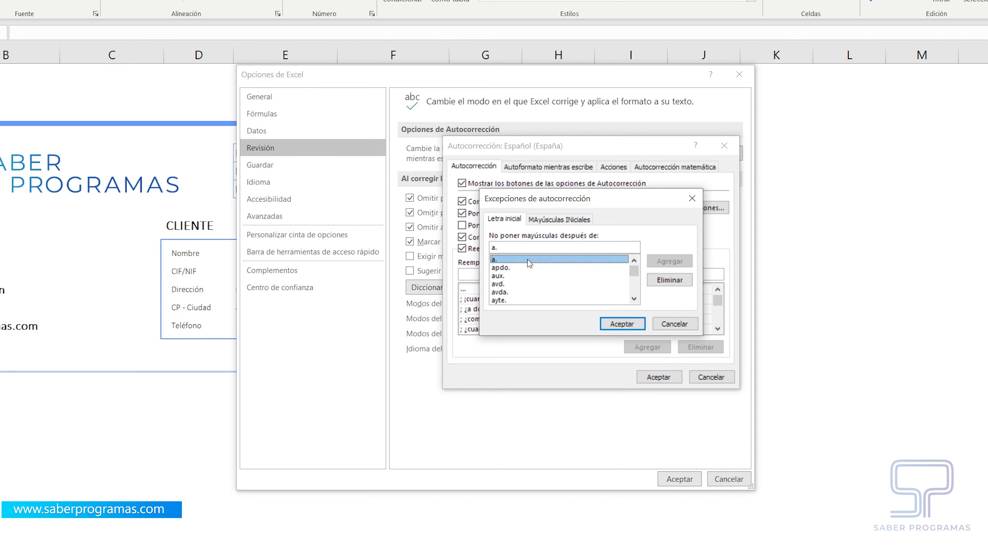
double_click(634, 299)
left_click(634, 298)
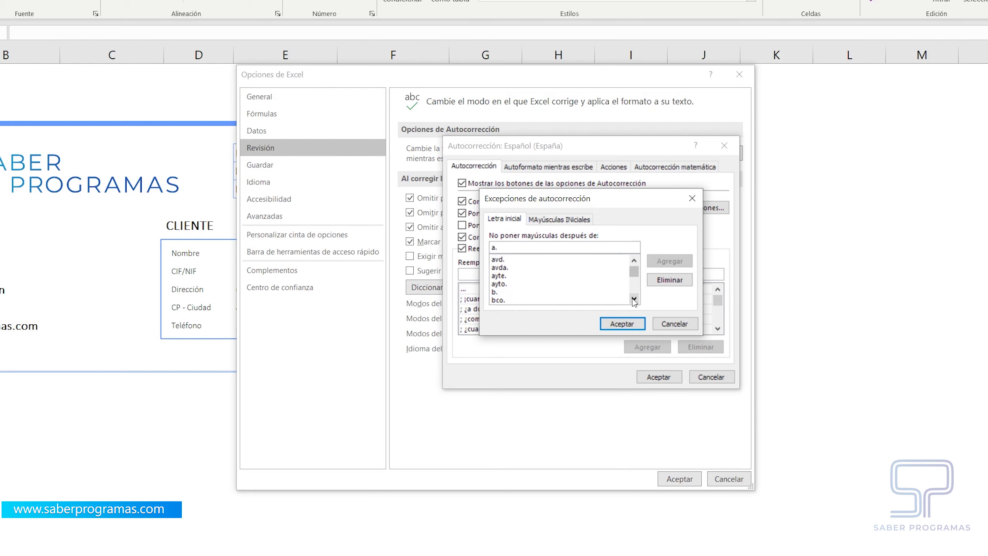
left_click(634, 299)
left_click(622, 324)
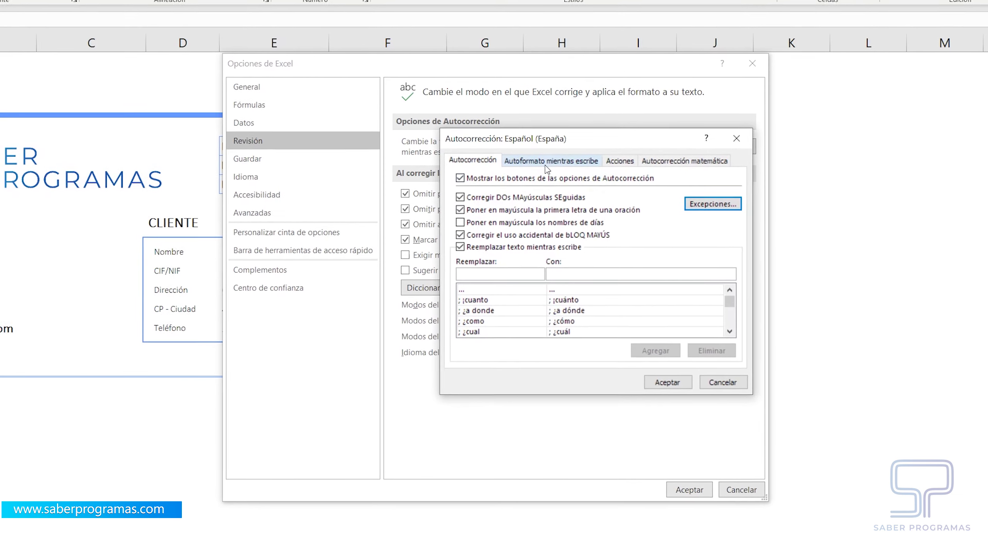
Step: Browse the Autoformato, Acciones and Autocorrección matemática tabs, then close both dialogs with Aceptar
left_click(547, 162)
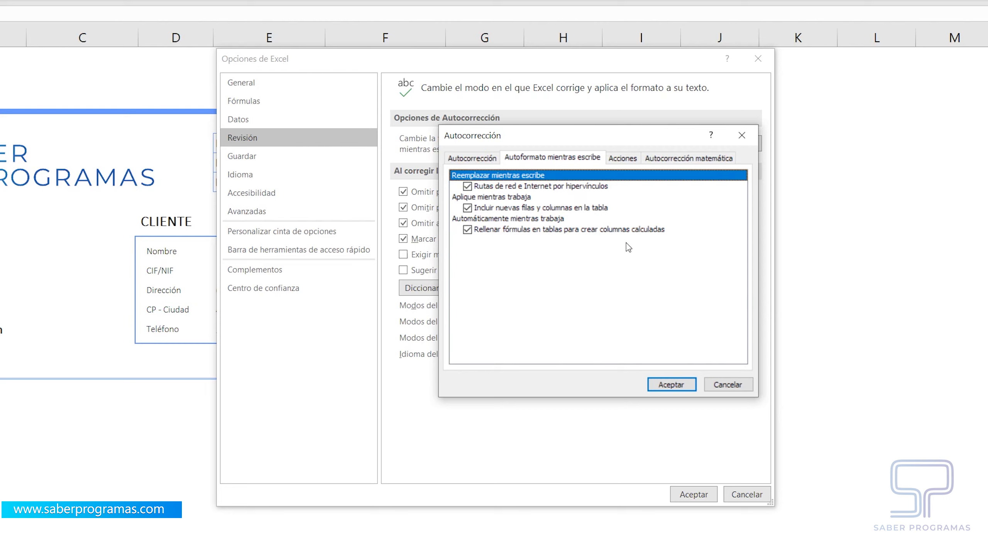
left_click(623, 158)
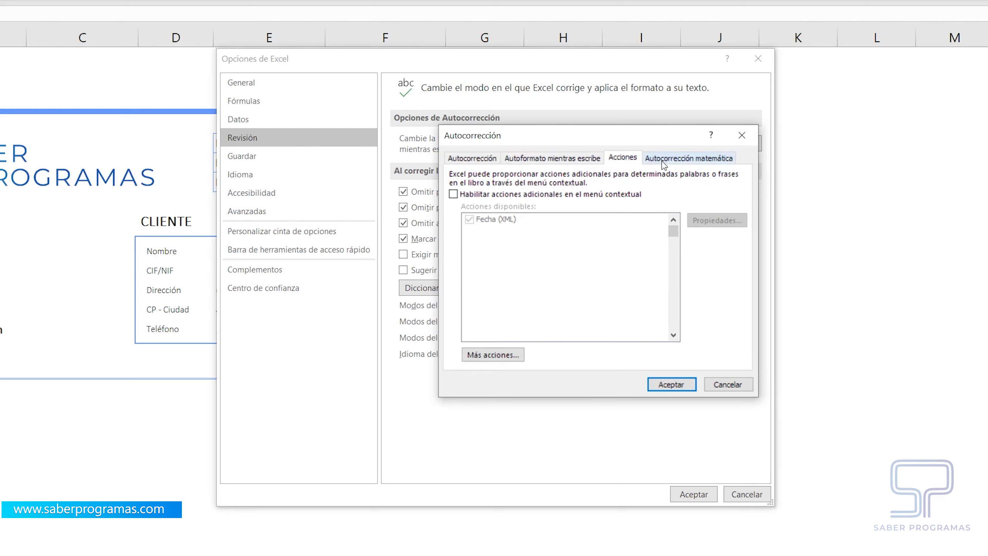
left_click(681, 158)
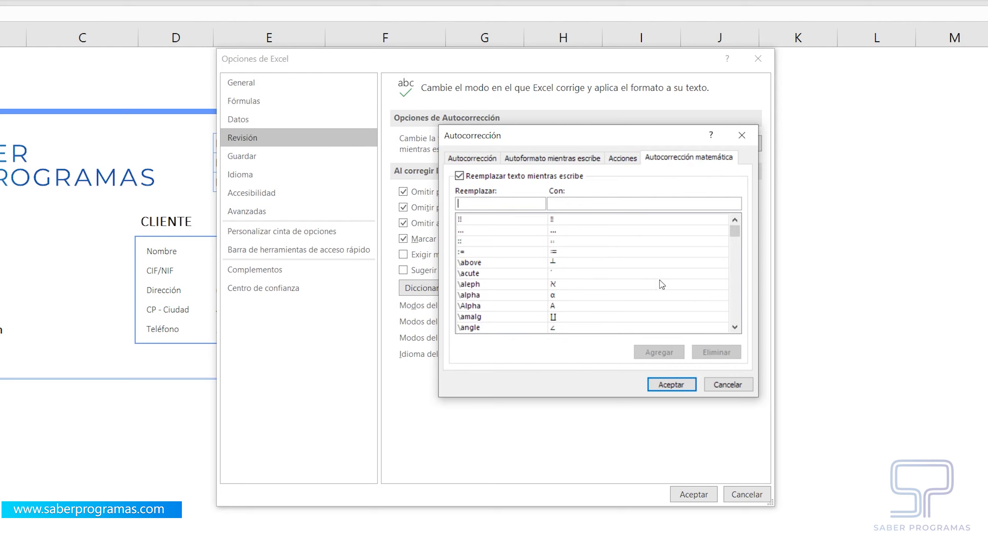
scroll(661, 284, "down", 2)
scroll(662, 285, "up", 1)
scroll(659, 284, "up", 1)
left_click(471, 158)
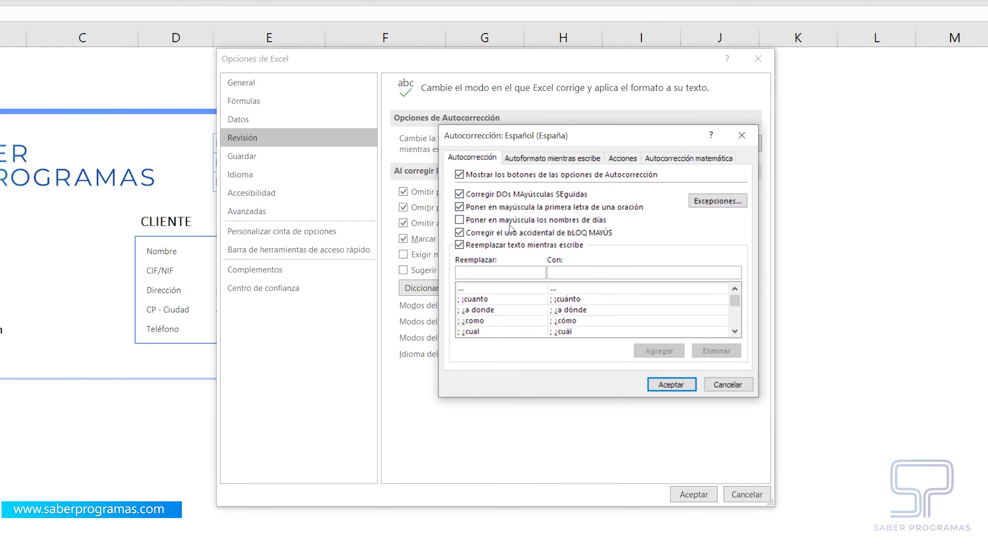
left_click(671, 384)
left_click(679, 478)
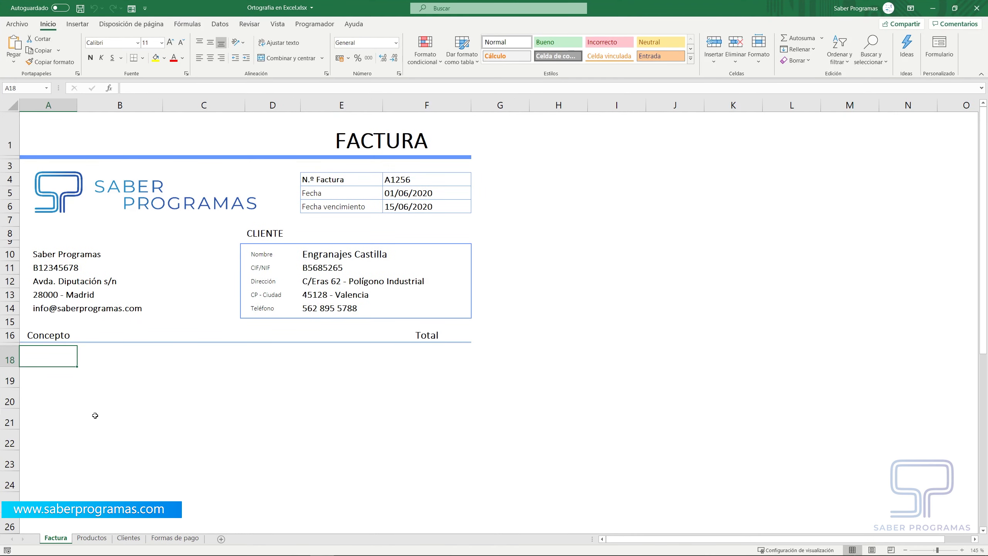
Step: Enter 'SErvicios de consultoria', 'Gestion de cuentias', 'Emision de certificadios', 'Sello de calidad unaise' in A18–A21
type("SErvi")
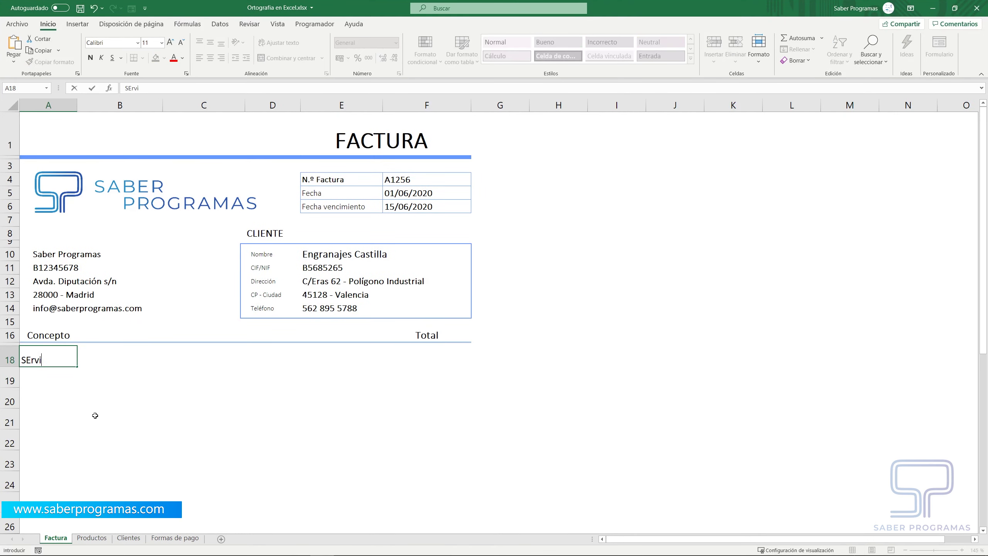
type("cios")
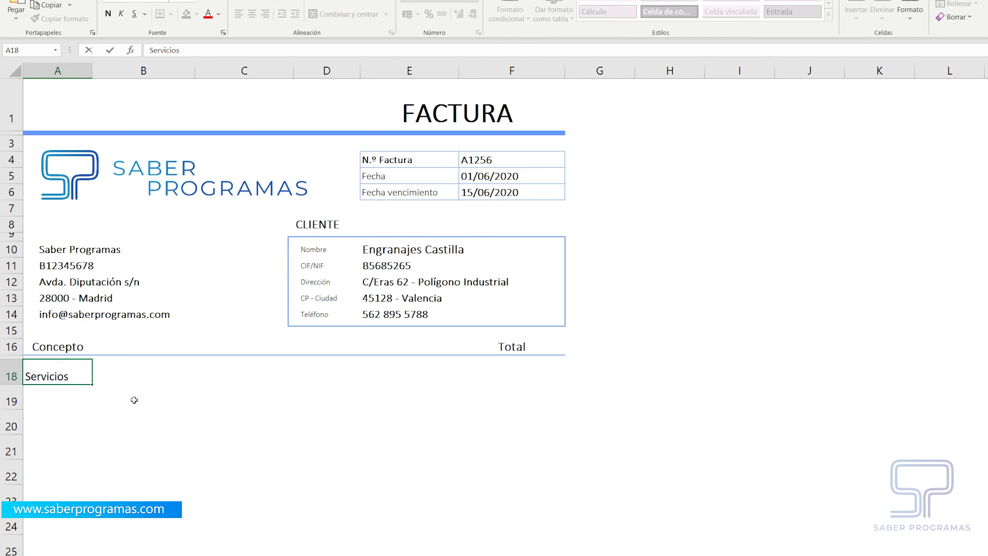
type(" de con")
type("sultori")
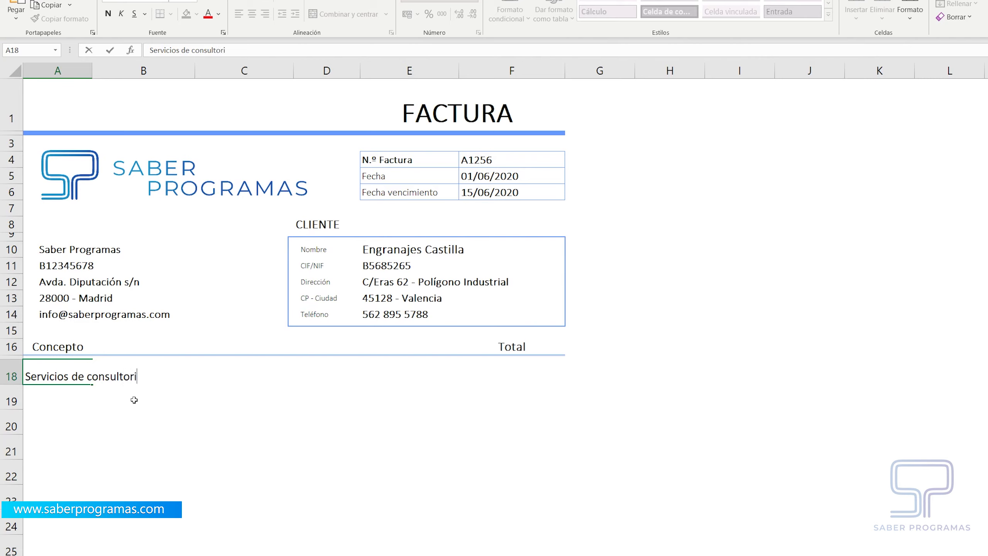
type("a")
key("Return")
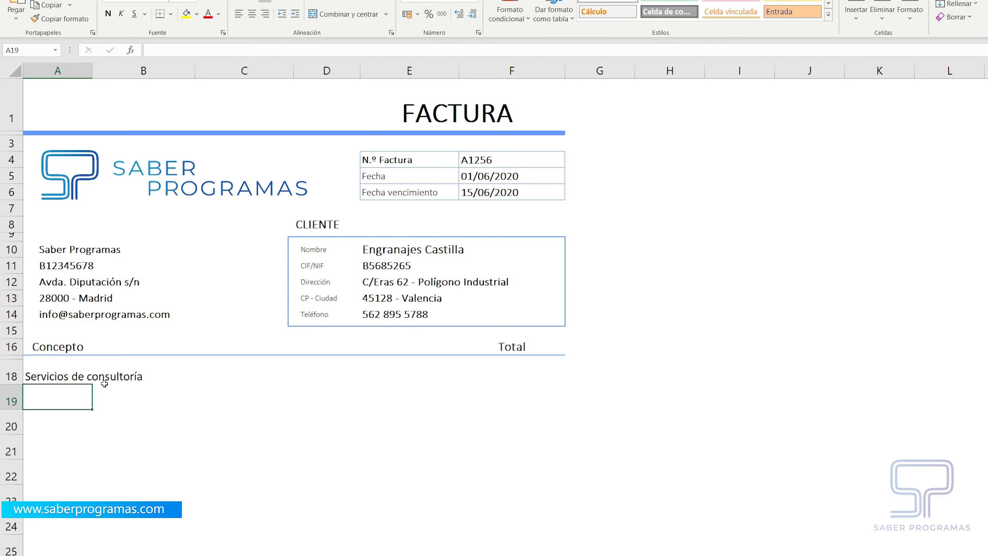
type("Gestion de cuen")
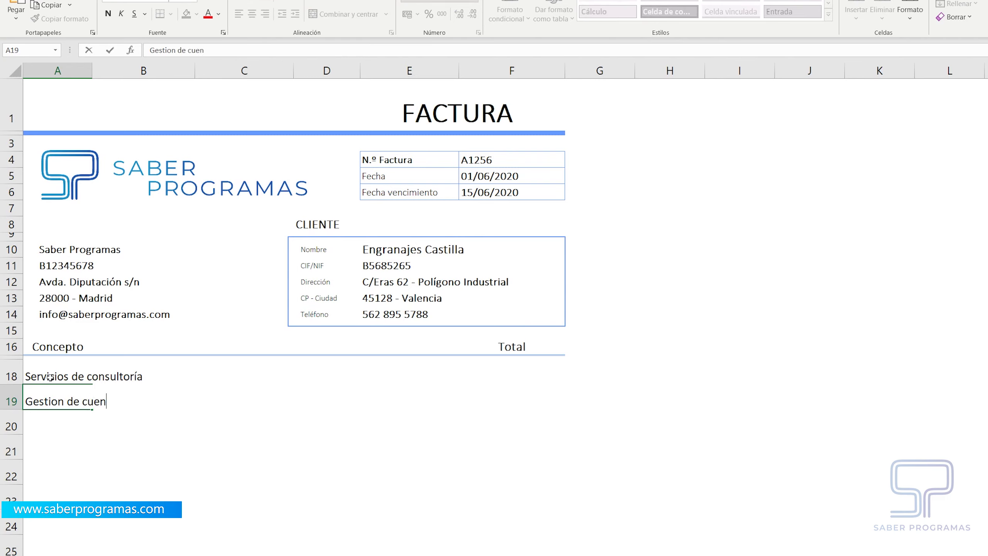
type("tias")
key("Return")
type("E")
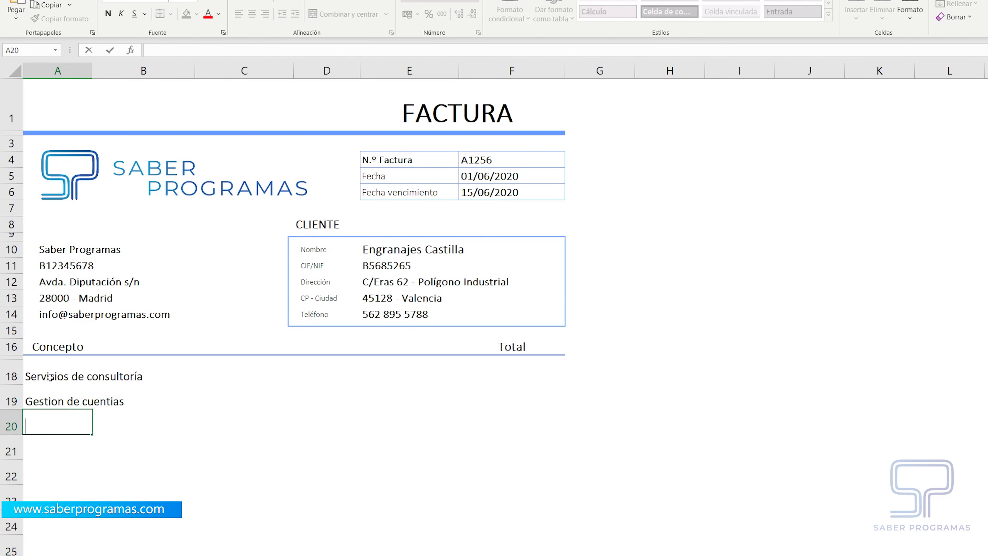
type("mision de certifi")
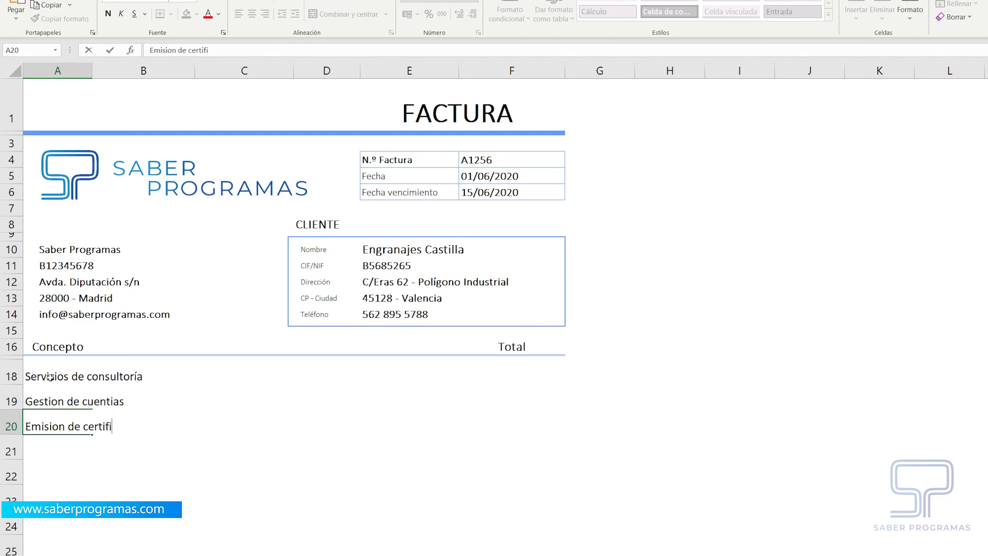
type("cadios")
key("Return")
type("Se")
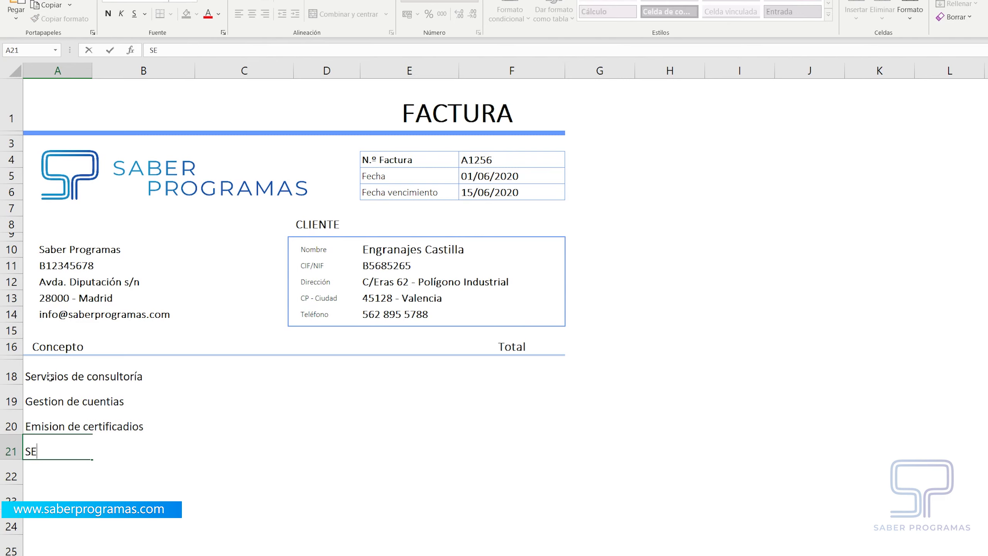
type("llo de calidad")
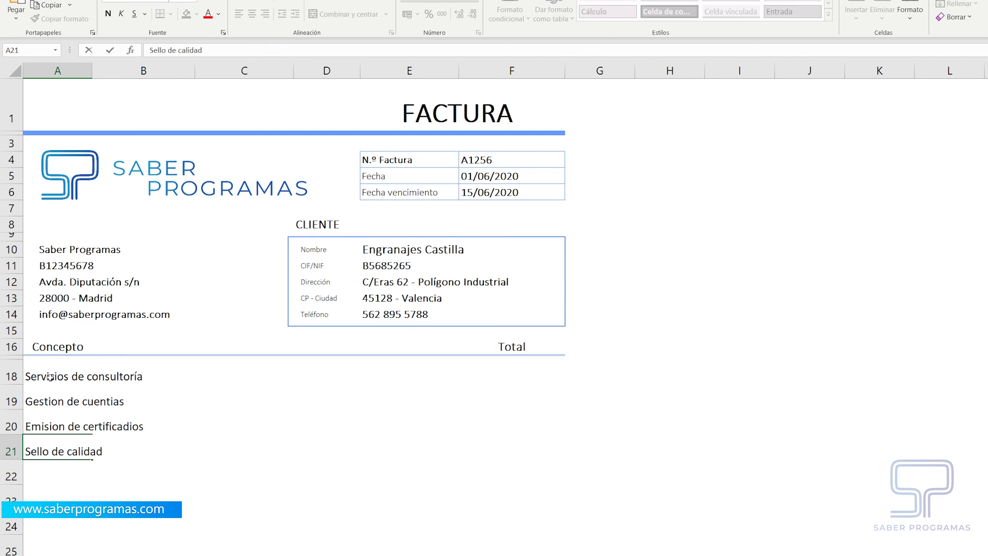
type(" unaise")
key("Return")
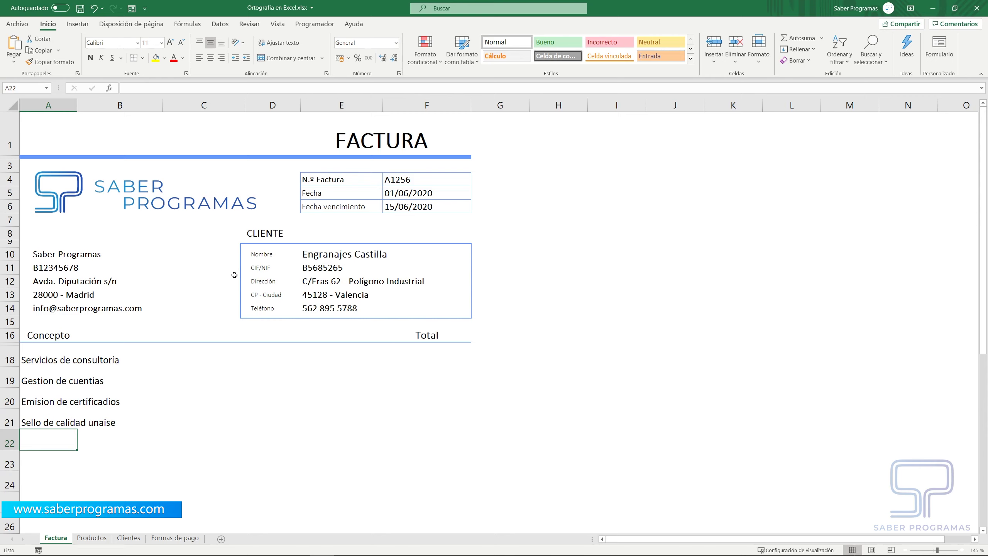
Step: Start a whole-sheet spell check, cancel it, then select A18:B22
left_click(249, 25)
left_click(26, 55)
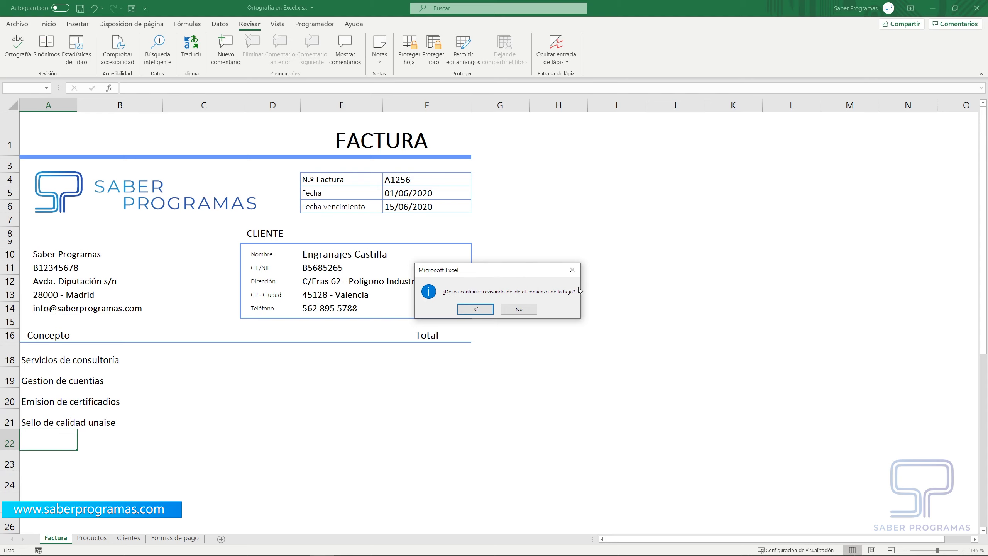
left_click(476, 309)
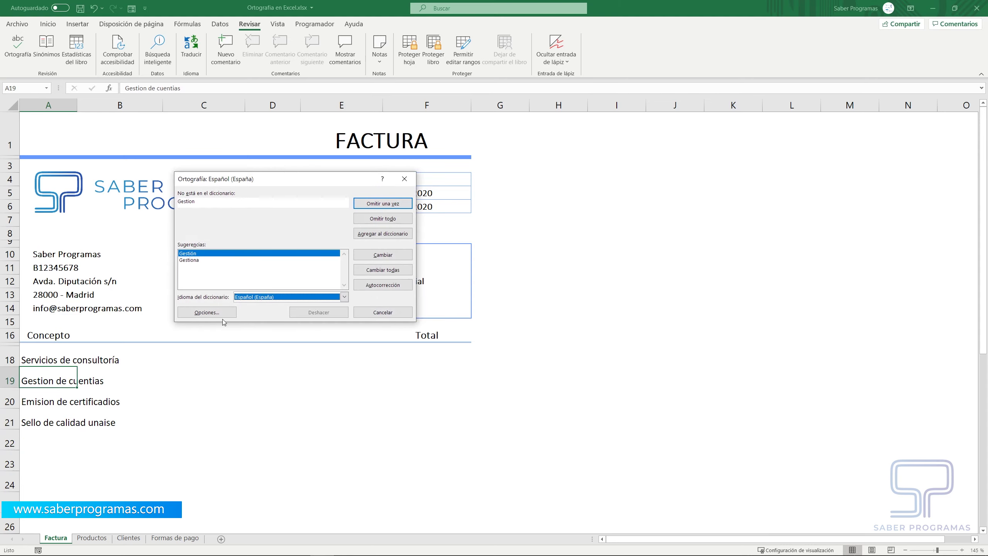
left_click(406, 181)
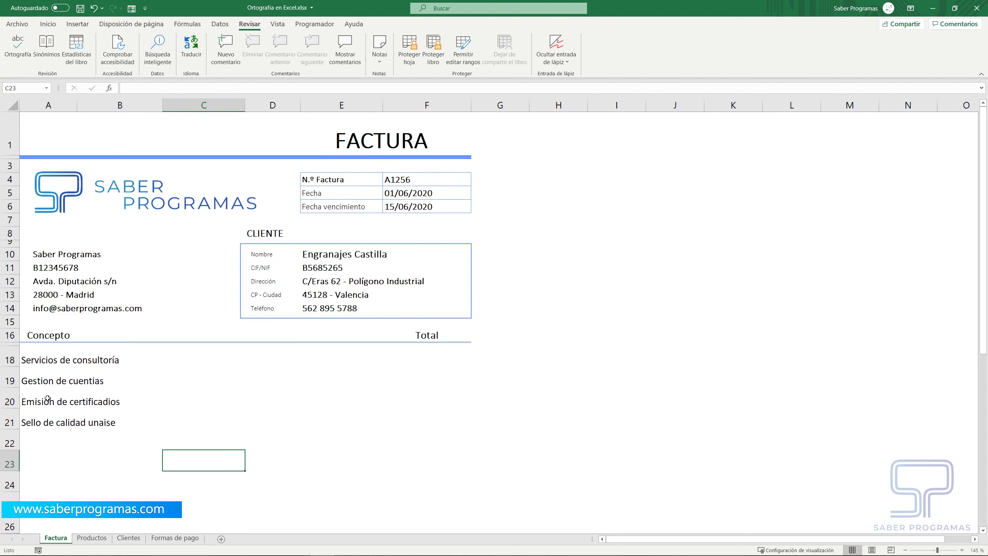
left_click_drag(33, 362, 152, 440)
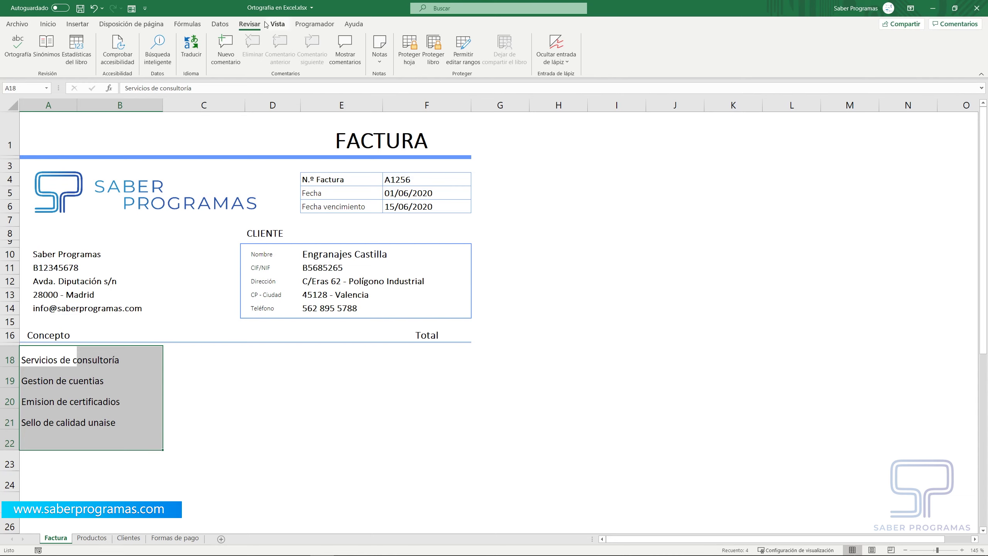
Step: Spell-check the selection, correcting Gestion to Gestión and cuentias to cuentas
left_click(17, 47)
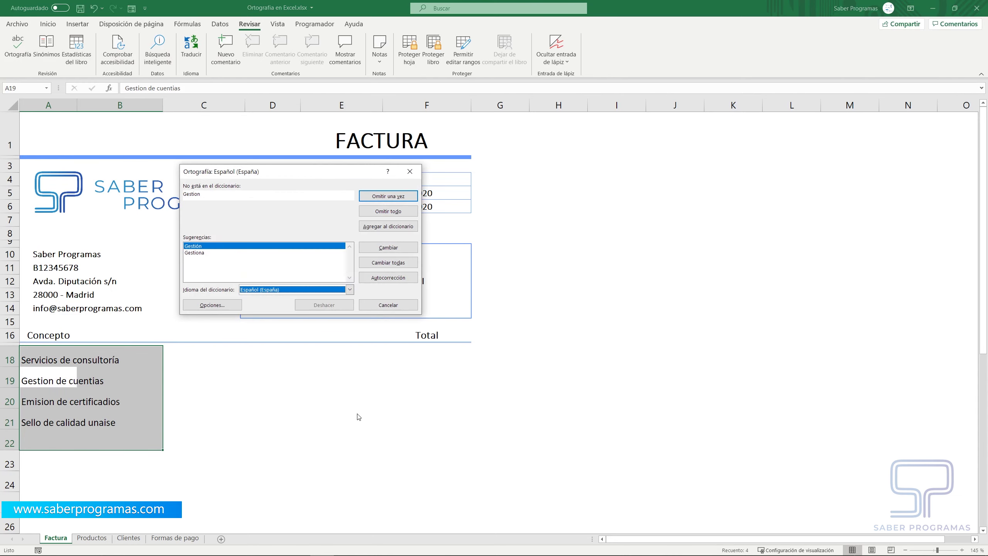
left_click_drag(287, 172, 313, 293)
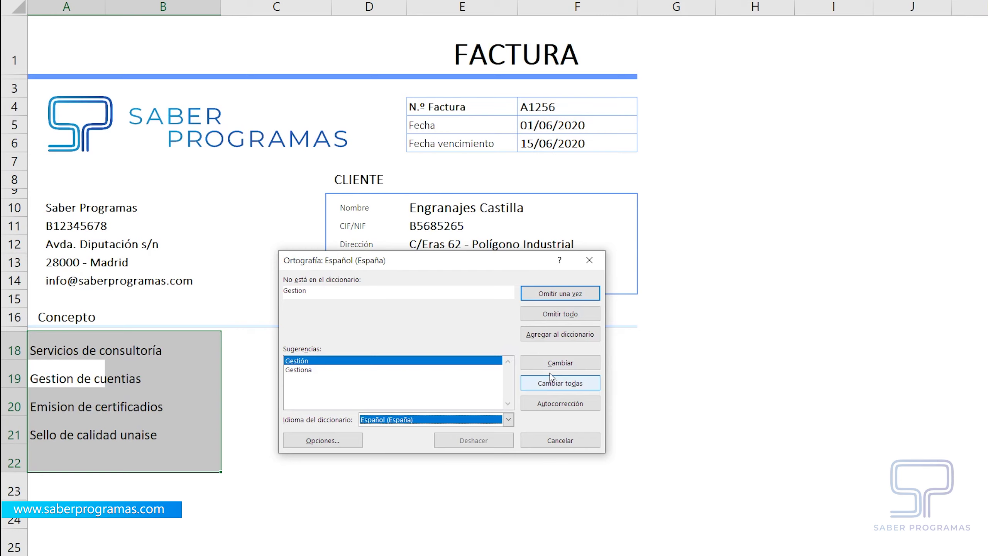
left_click(555, 364)
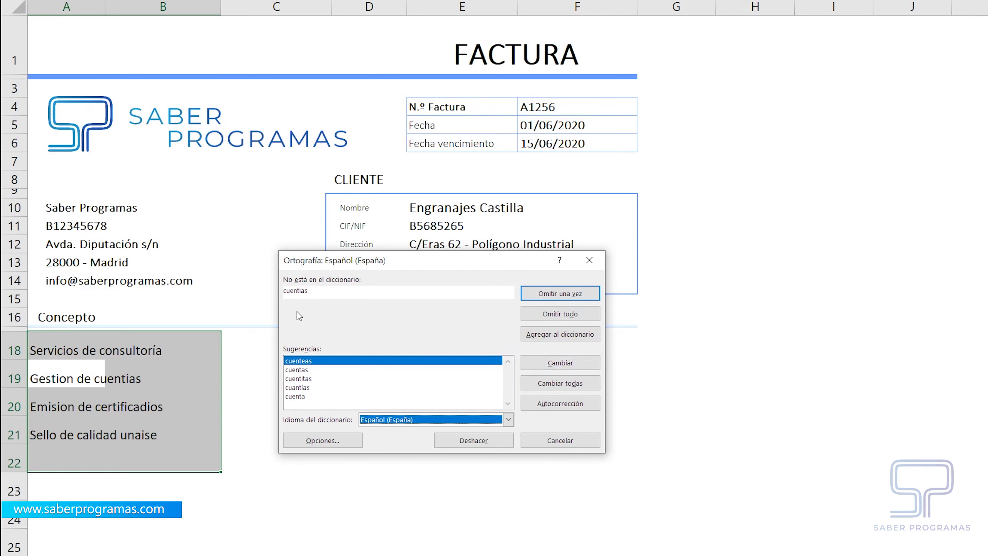
left_click(294, 370)
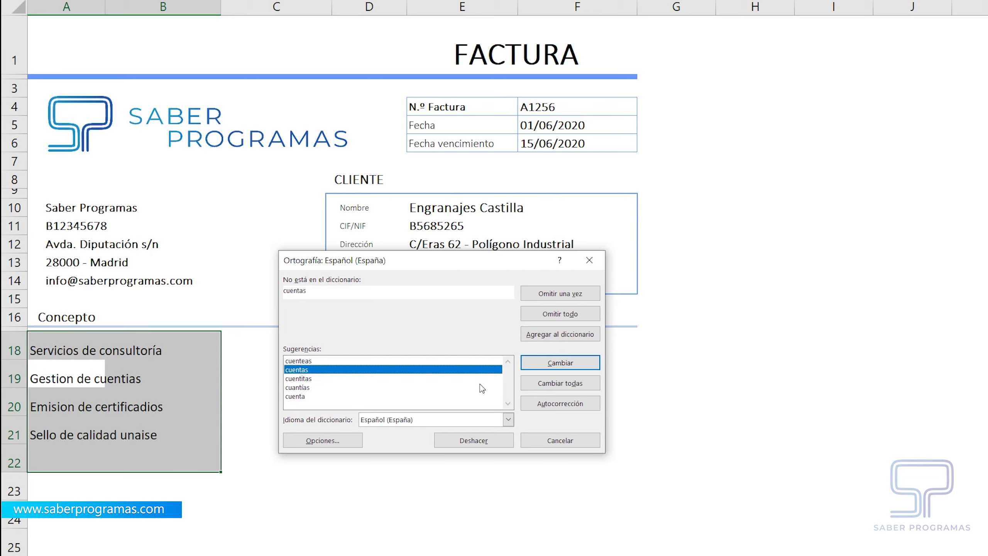
left_click(554, 407)
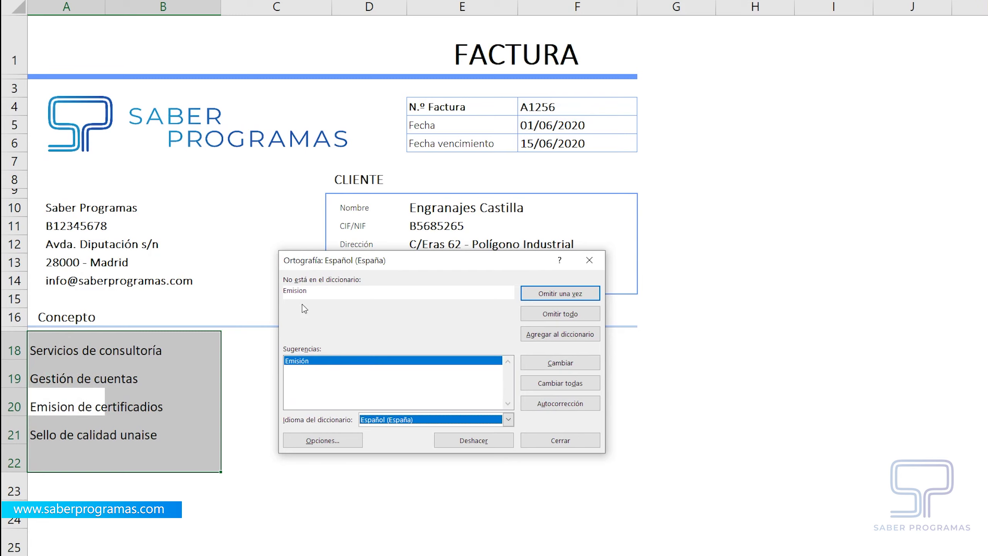
Step: Correct Emision to Emisión and certificadios to certificados, ignore unaises, and confirm completion
left_click(553, 296)
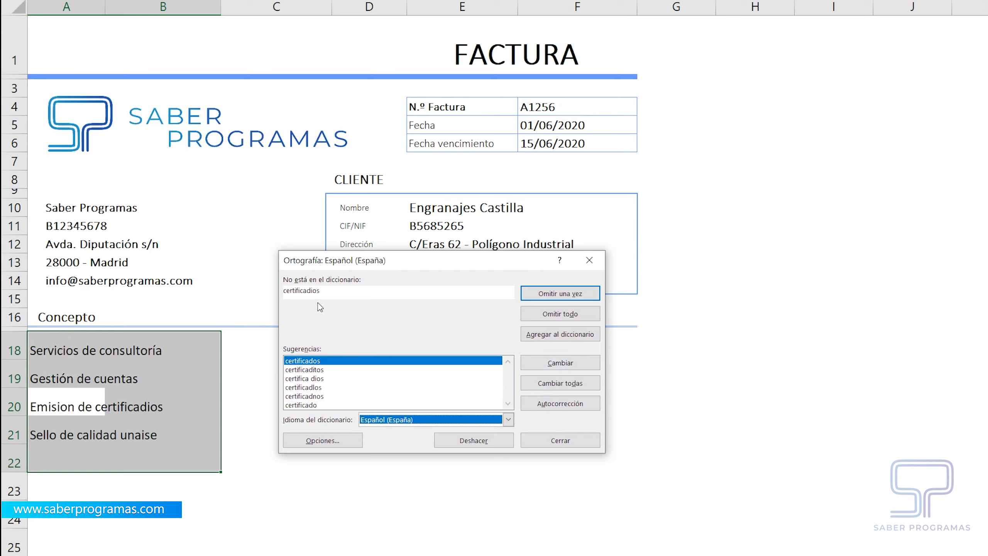
left_click(555, 363)
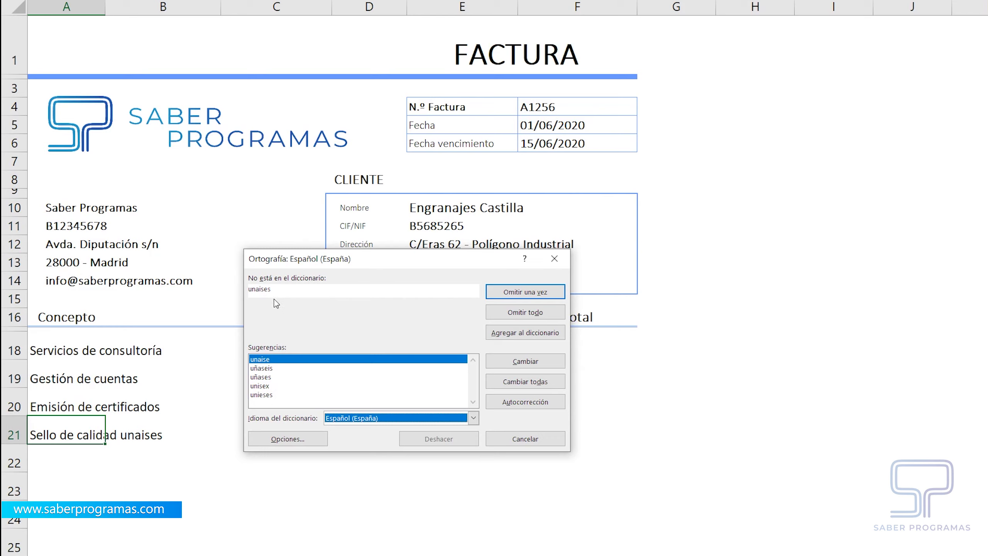
left_click(521, 334)
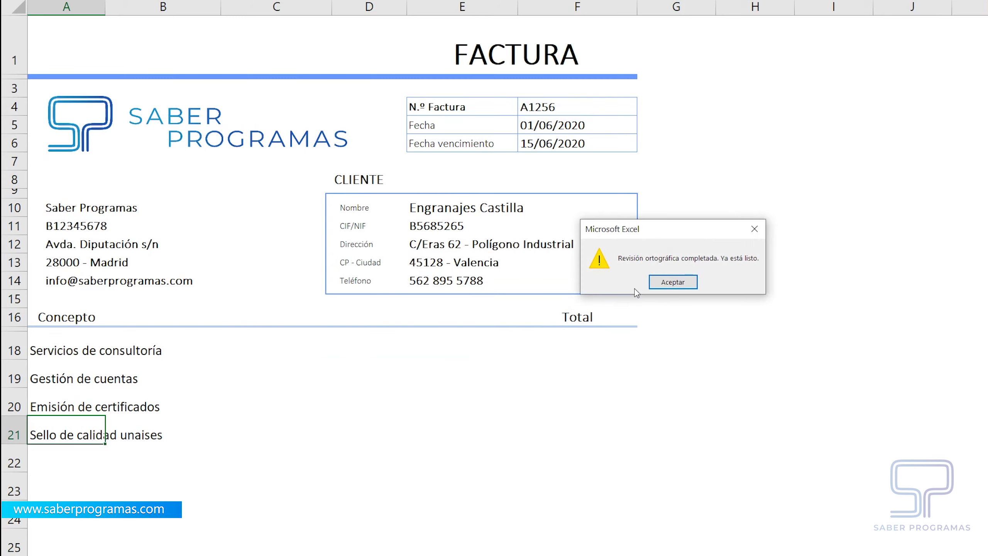
left_click(682, 287)
left_click(109, 474)
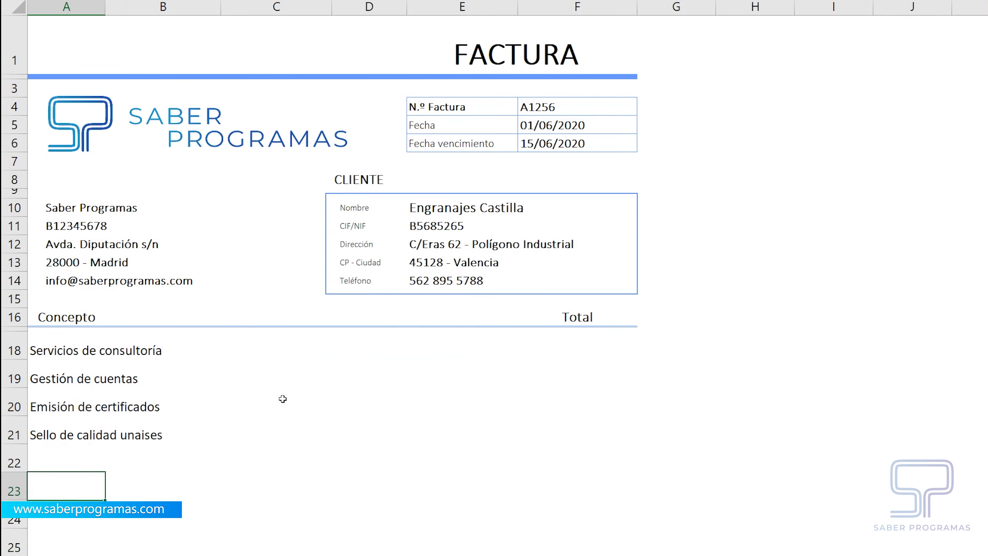
Step: Enter test words cuentias in C19 (autocorrects to cuentas) and unaises in C20
left_click(256, 382)
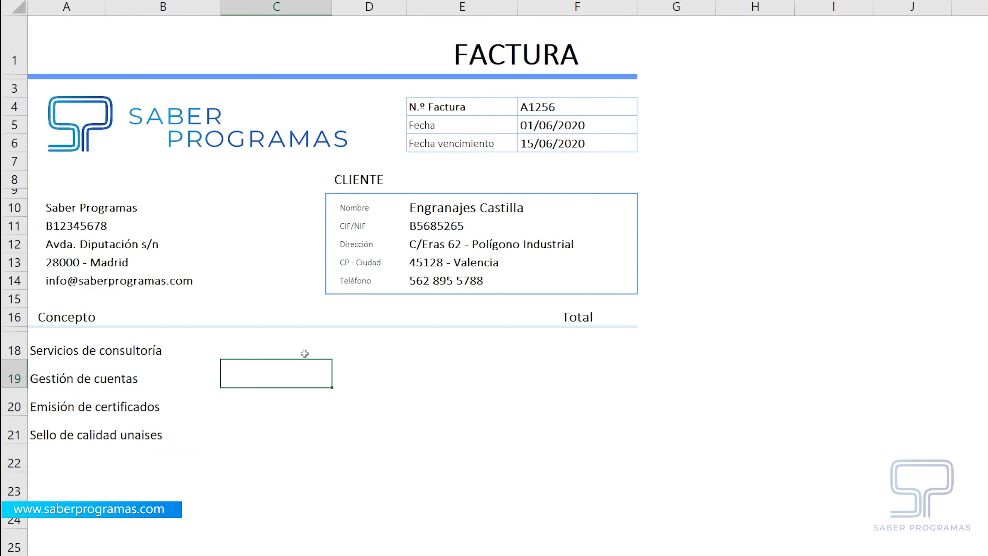
type("c")
type("uentias")
key("Return")
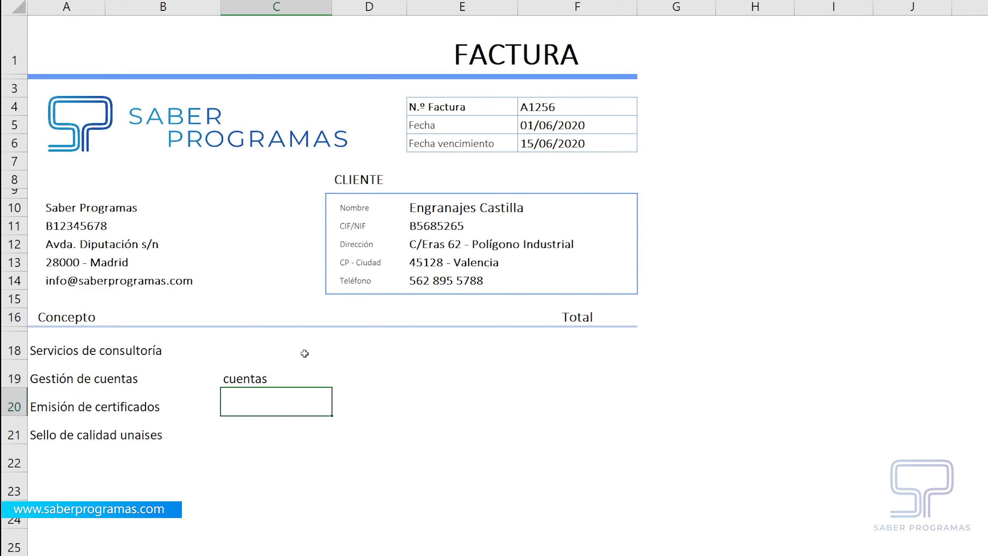
left_click(275, 380)
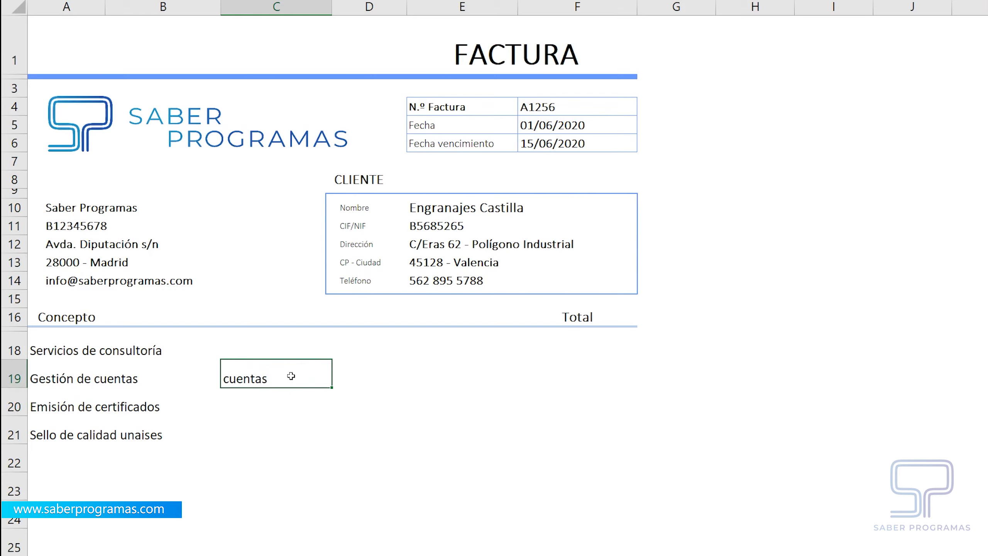
left_click(281, 403)
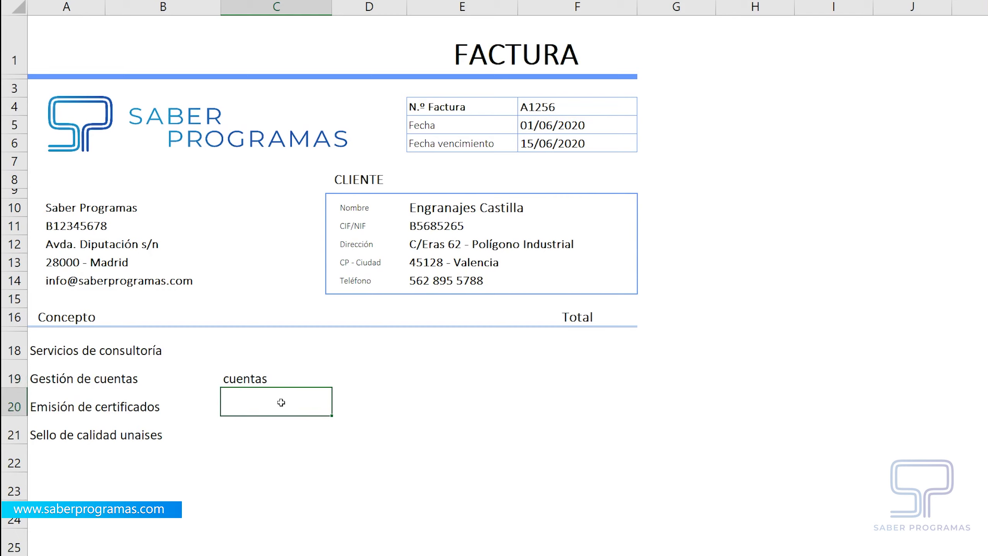
type("u")
type("naises")
left_click(274, 463)
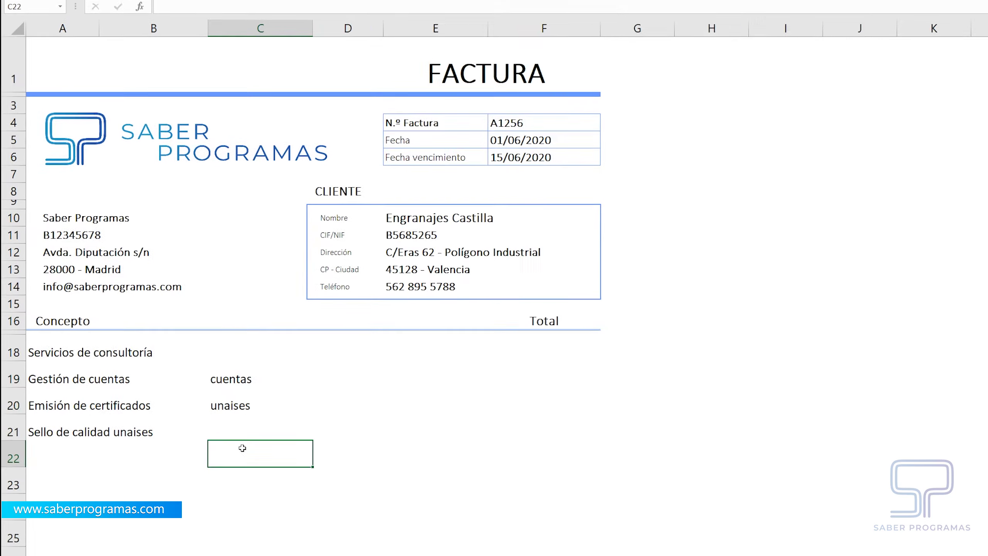
Step: Run the Ortografía spelling check from the start of the sheet, confirming no errors
left_click(19, 41)
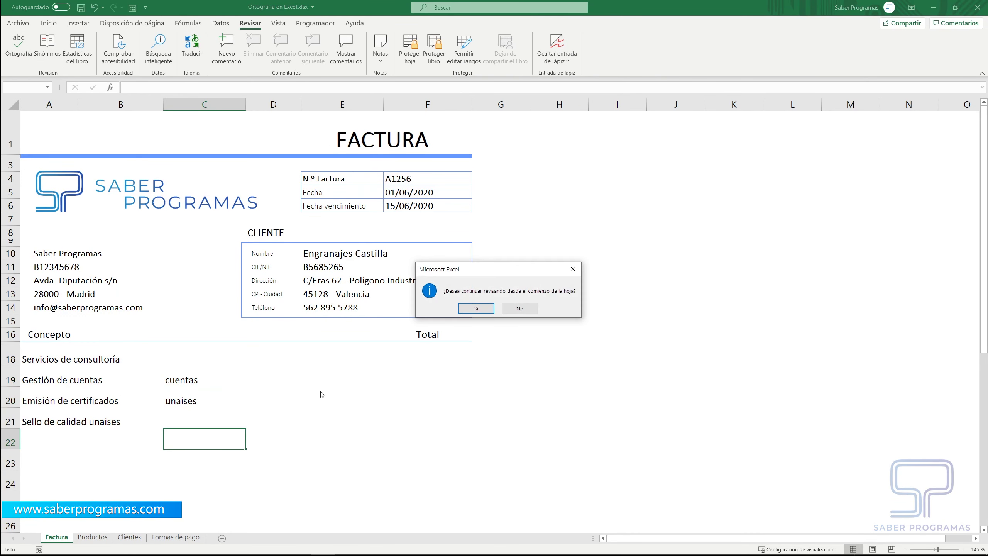
left_click(476, 308)
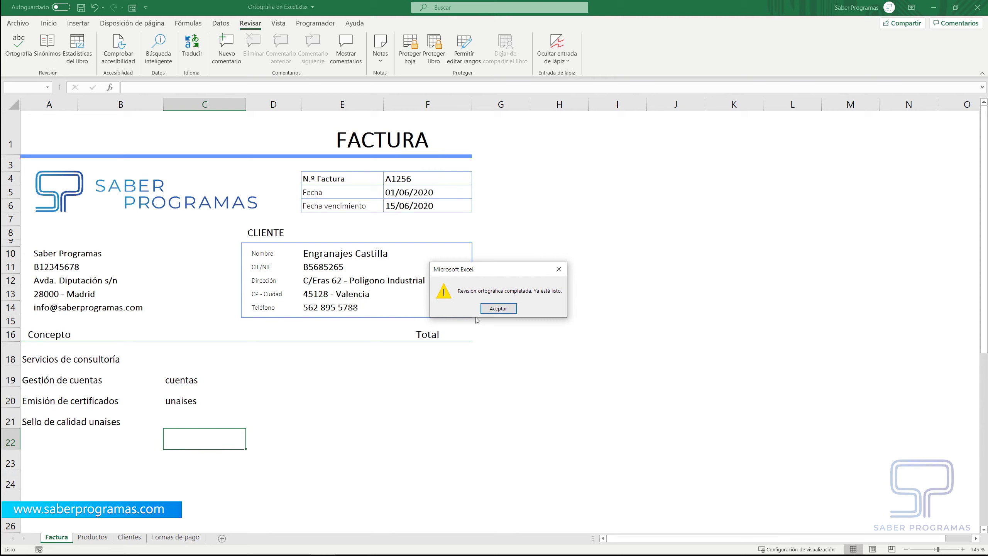
left_click(498, 310)
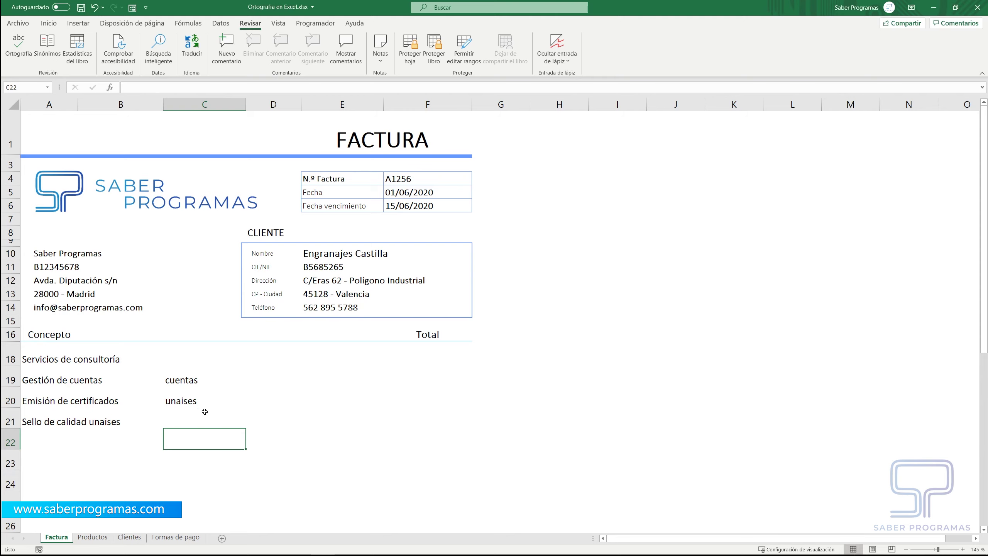
Step: Clear the test words from cells C19:C21
left_click(201, 403)
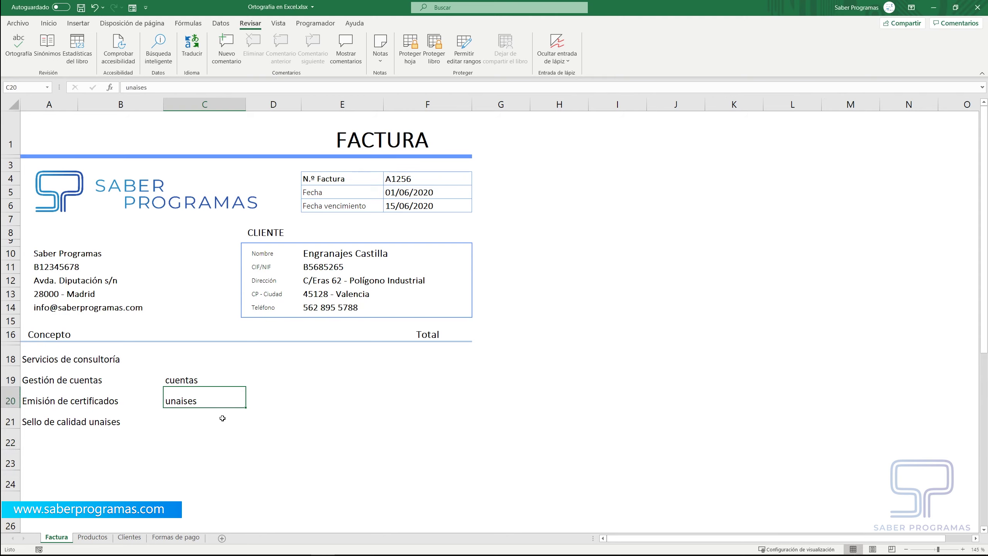
left_click(254, 441)
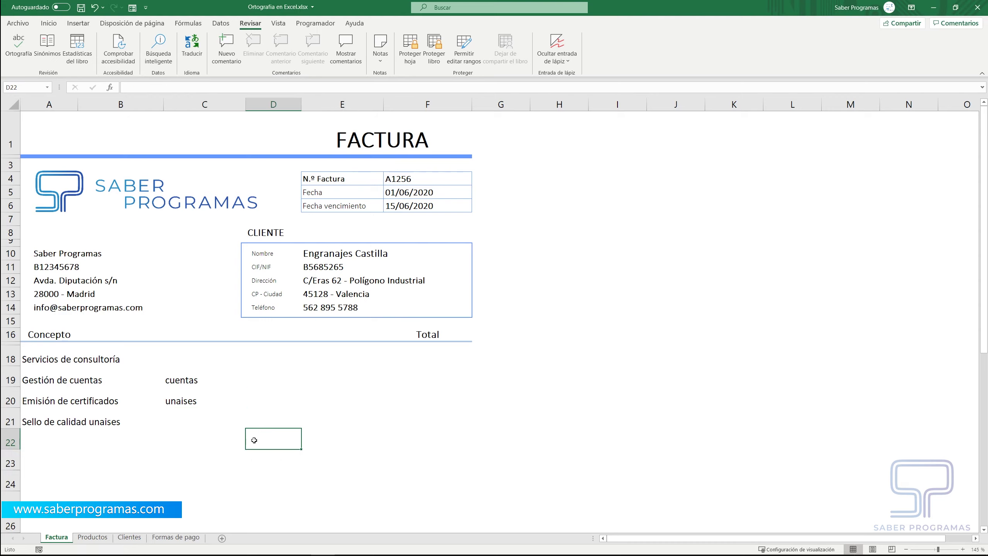
left_click_drag(213, 383, 208, 412)
key("Delete")
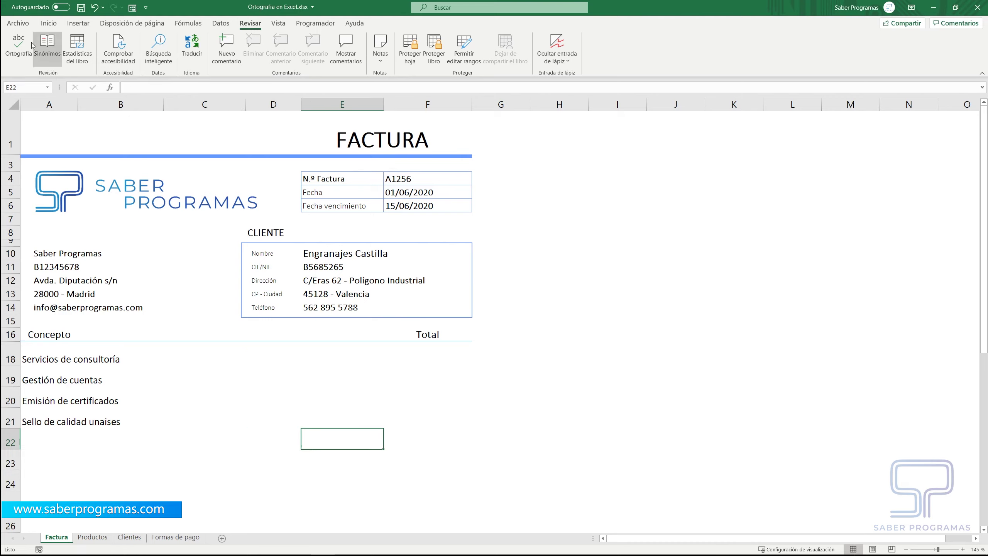
left_click(17, 23)
left_click(28, 538)
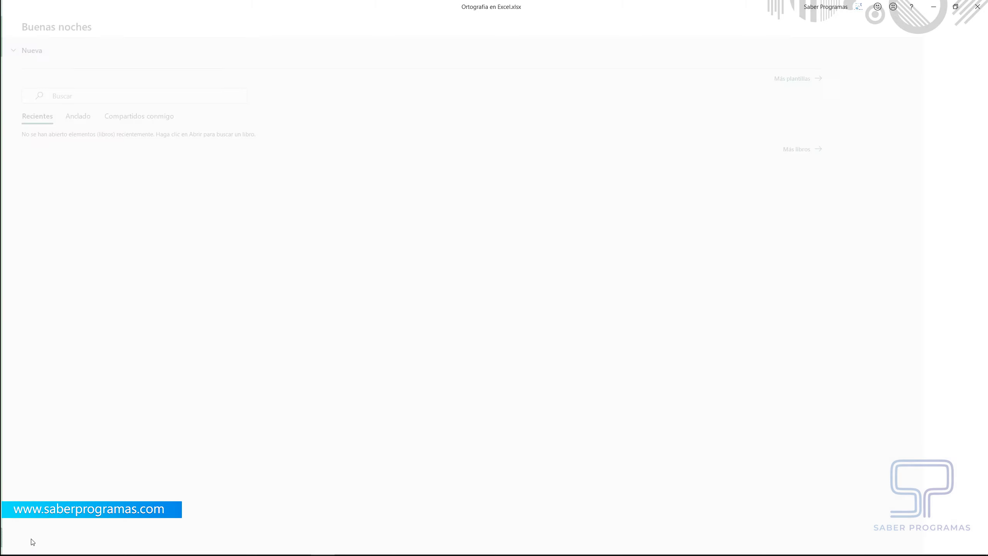
left_click(323, 179)
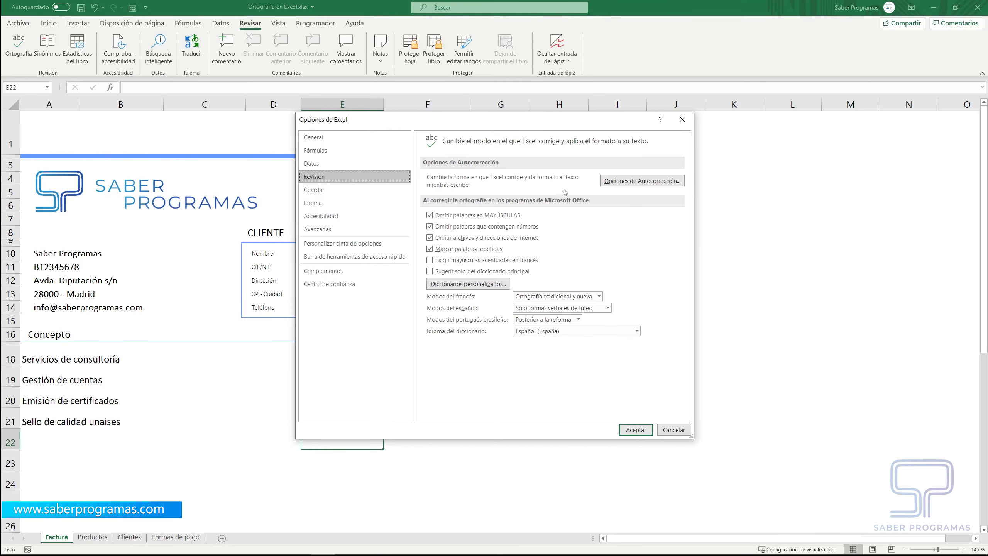
left_click(644, 182)
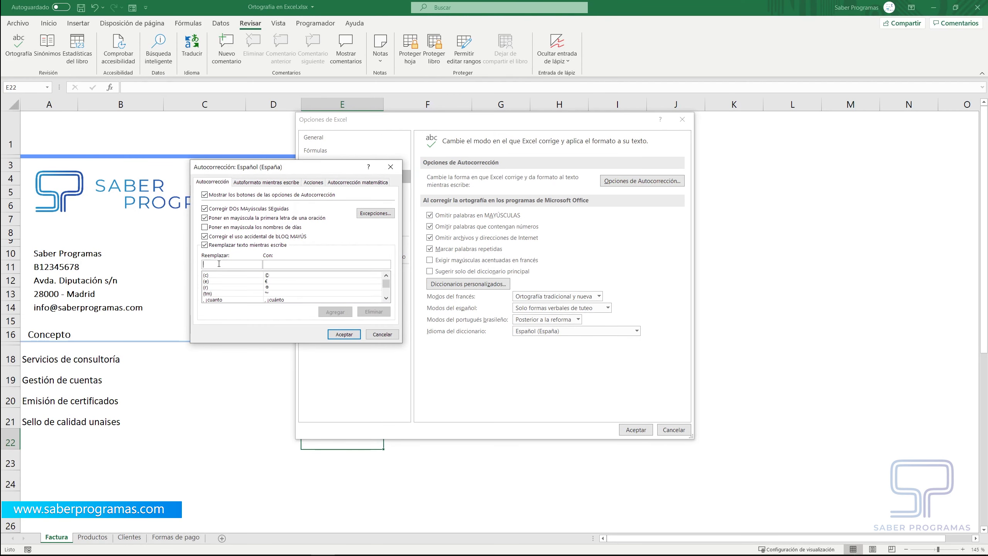
type("cuen")
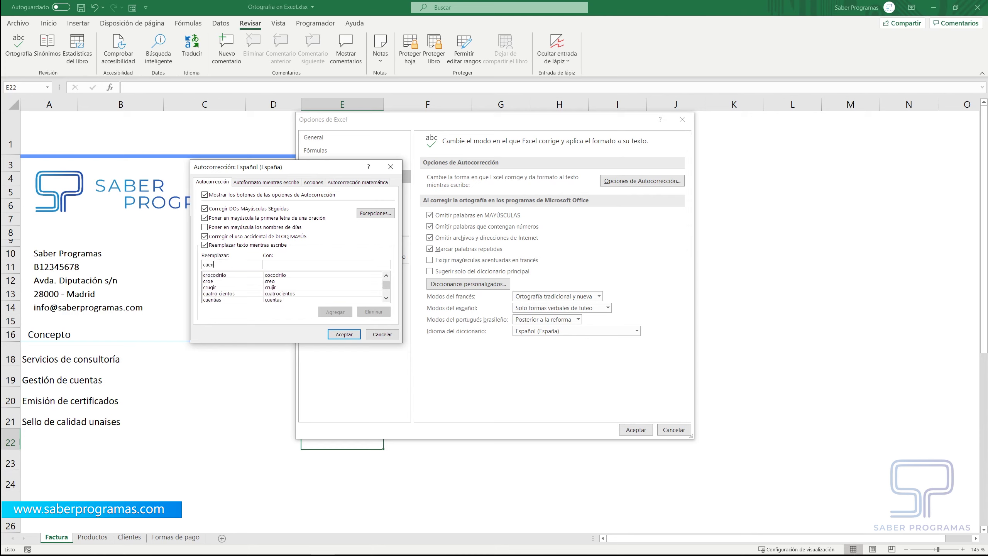
type("tas")
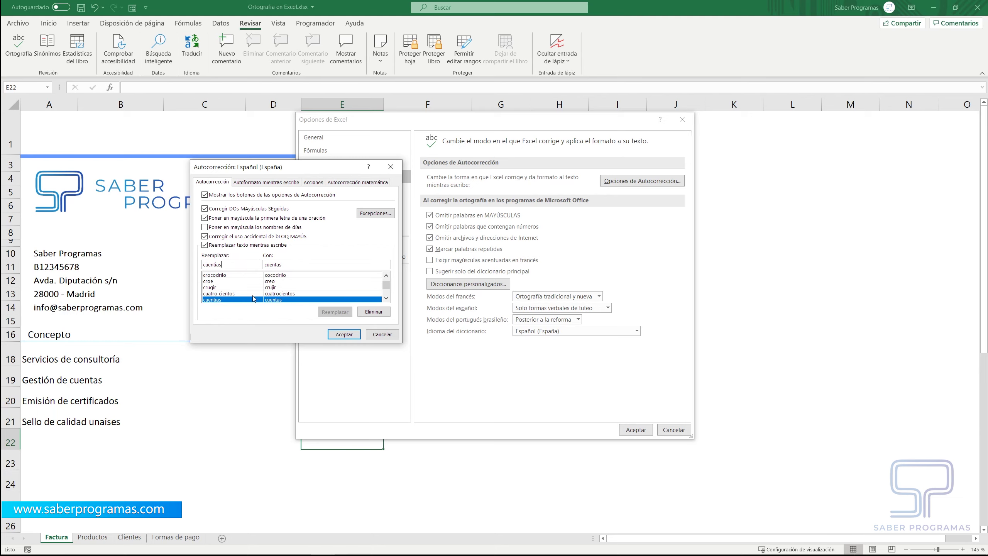
left_click(380, 337)
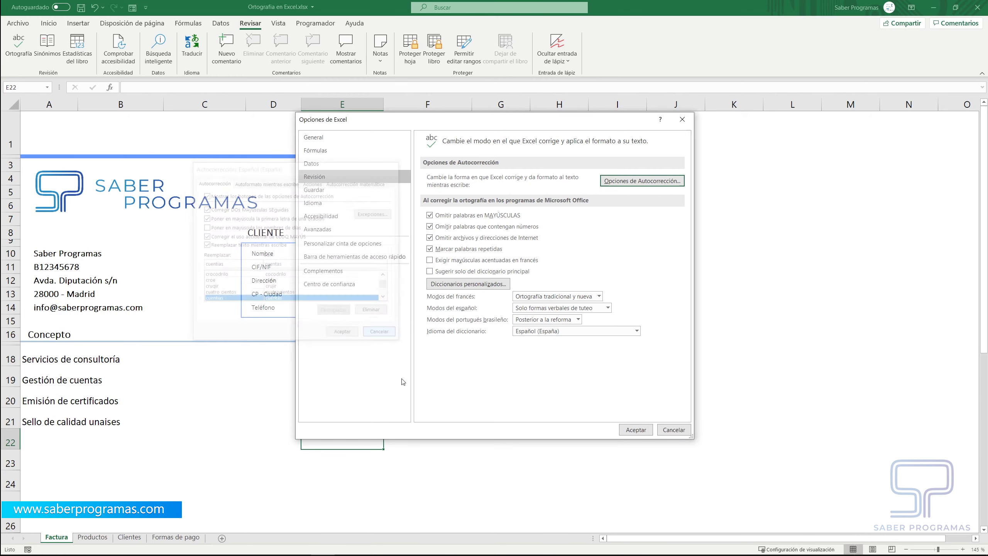
left_click(683, 119)
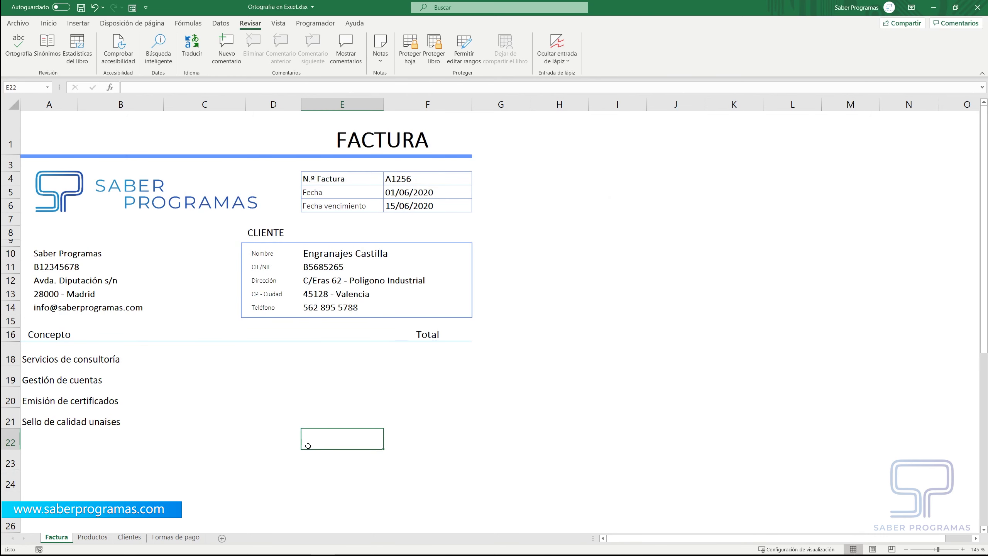